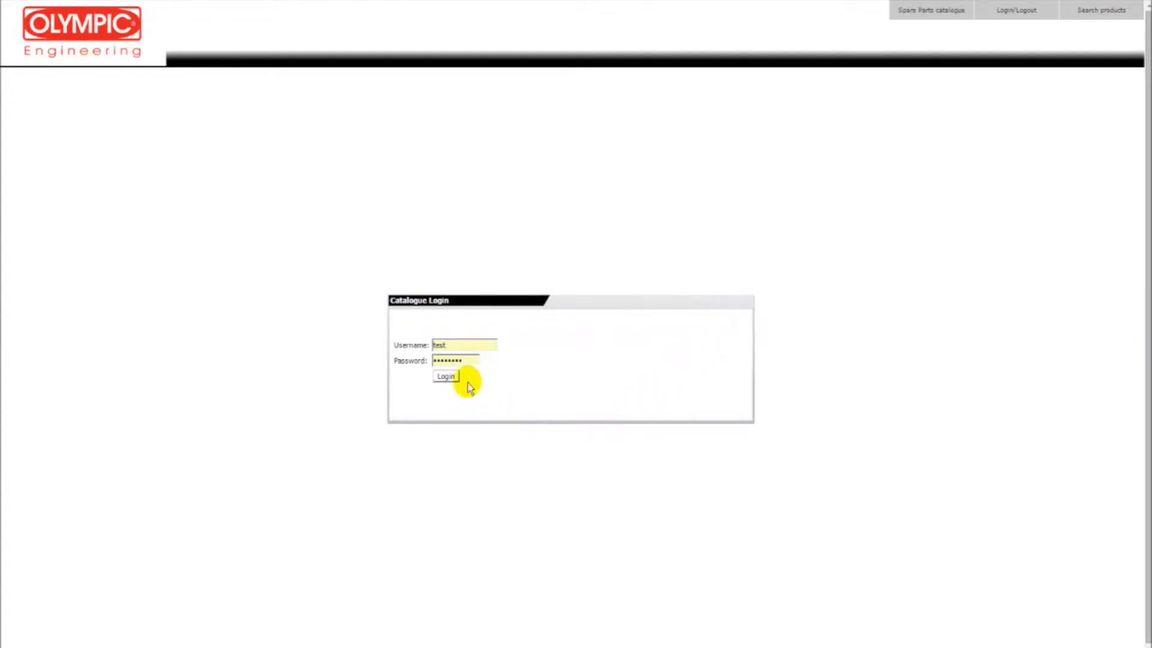
Step: Log in to the parts catalogue and confirm the interface language
left_click(445, 376)
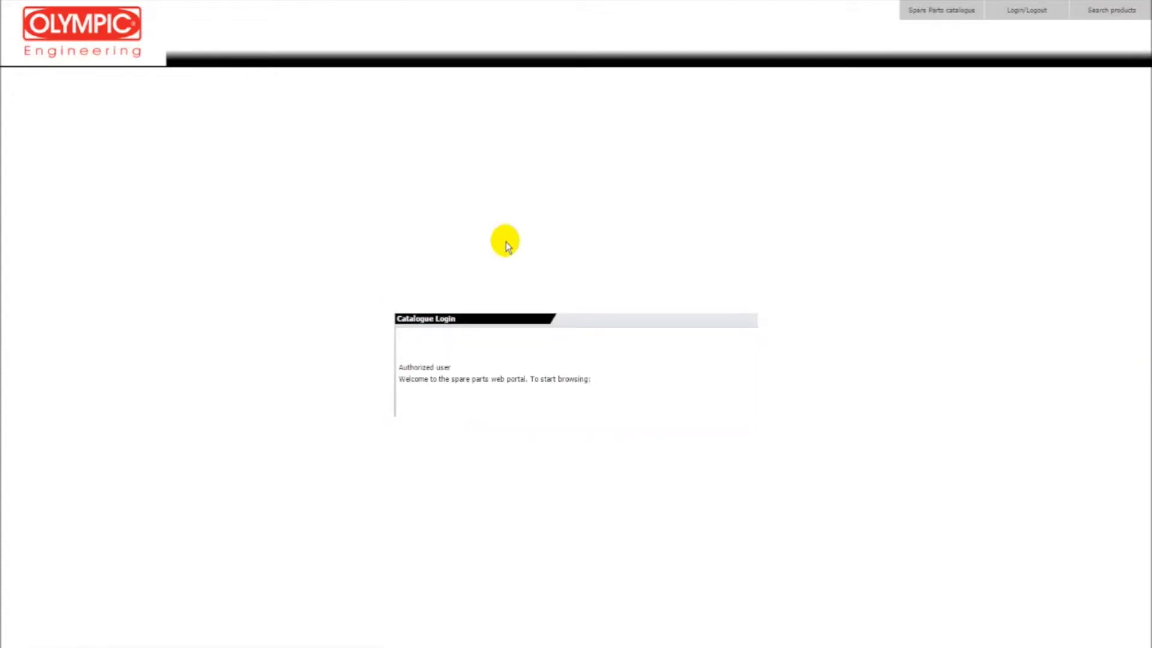
left_click(447, 362)
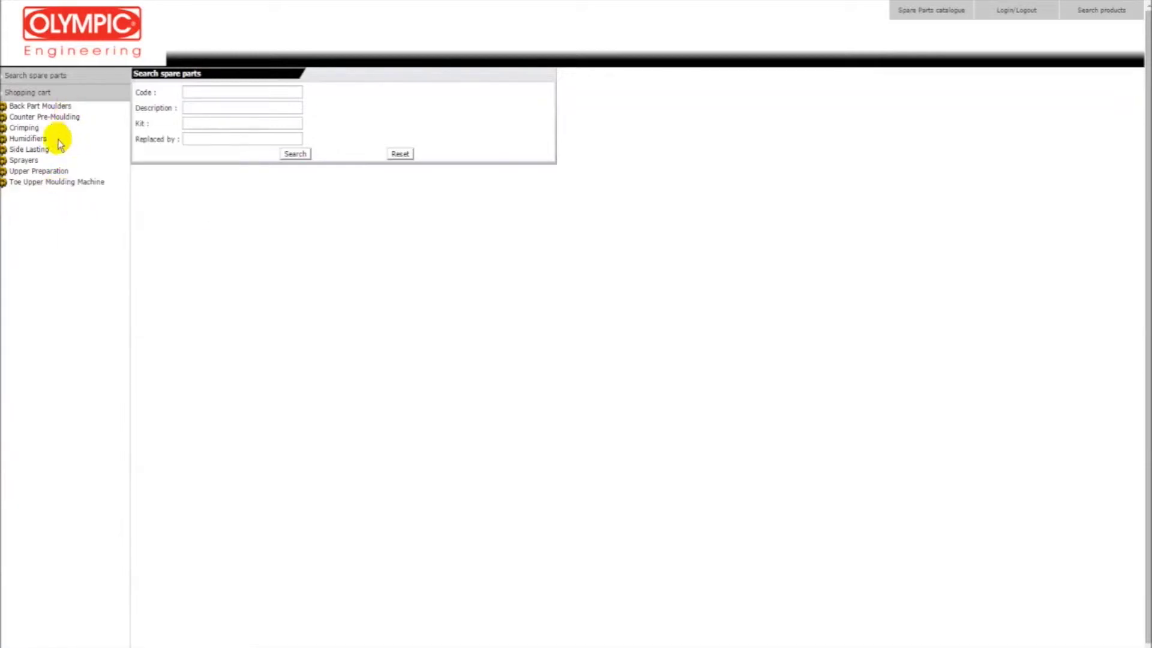
Step: Search part code PNE-00089 and open the QUICK EXHAUST VALVE, 1/4 ordering details
left_click(50, 181)
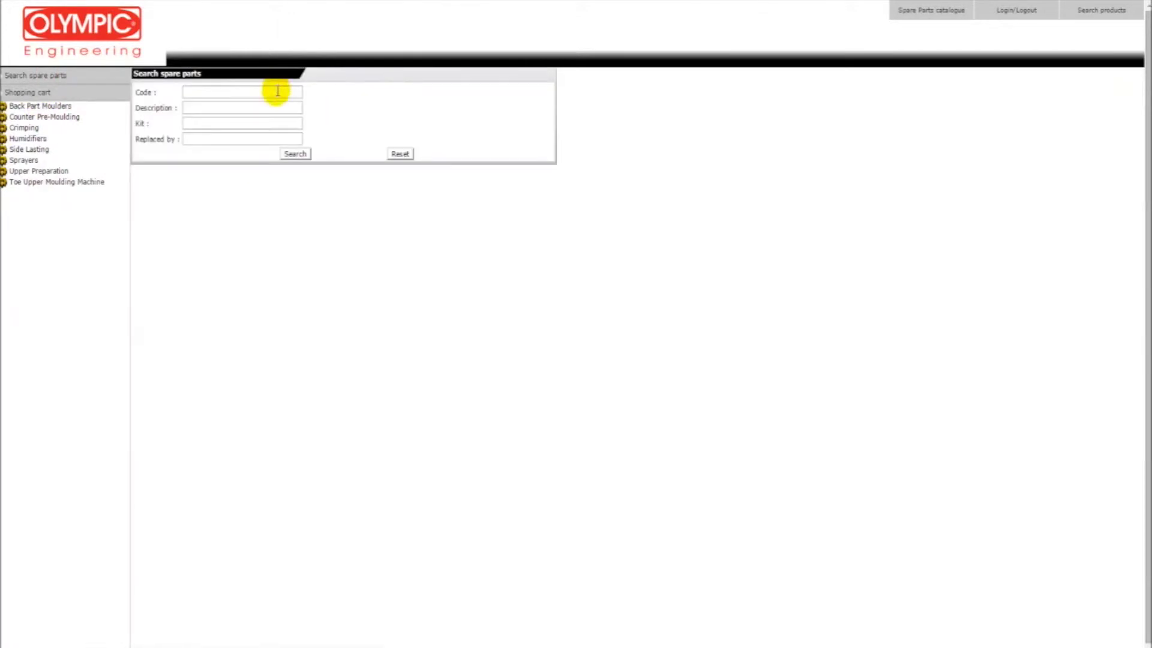
left_click(276, 91)
type("PNE-00")
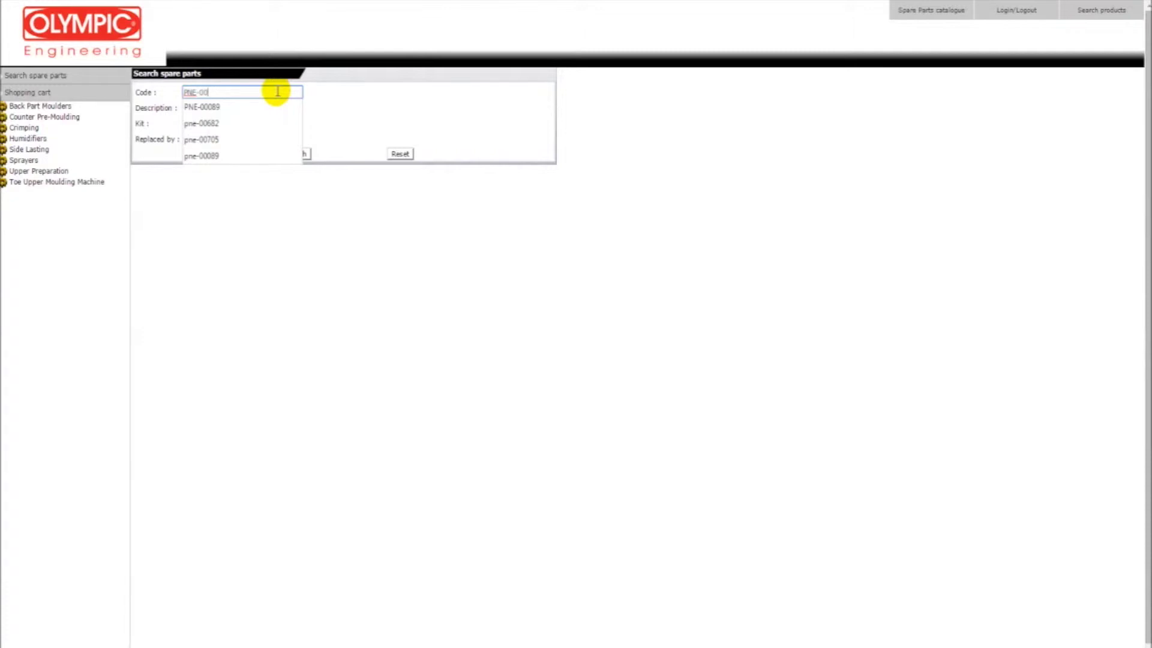
type("089")
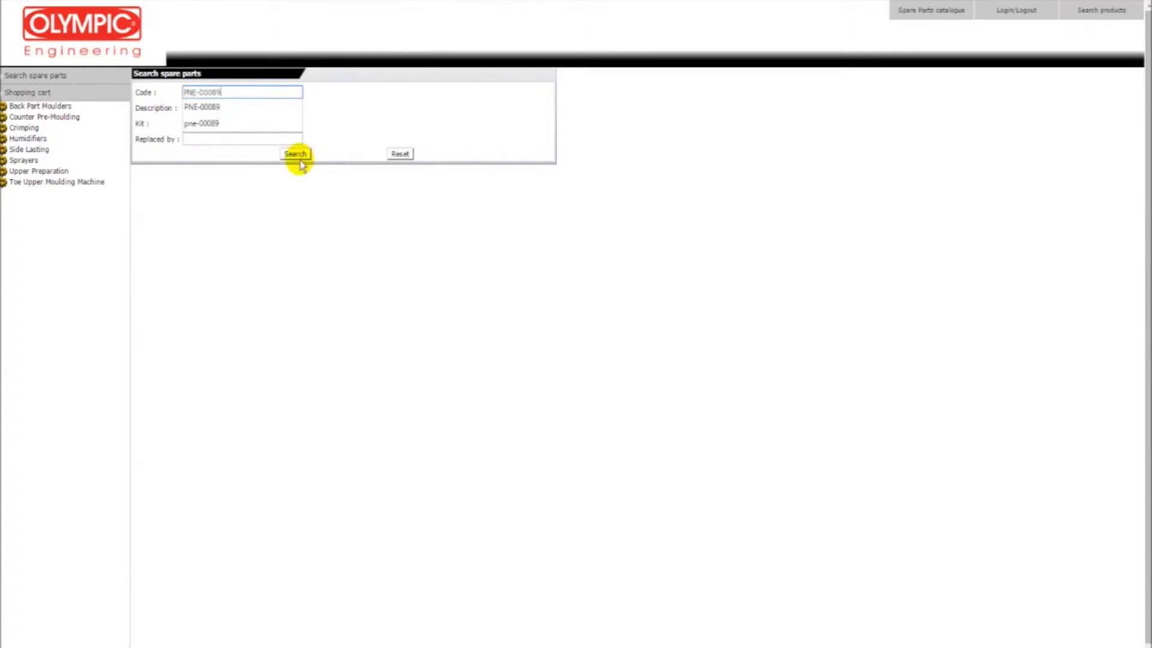
left_click(300, 154)
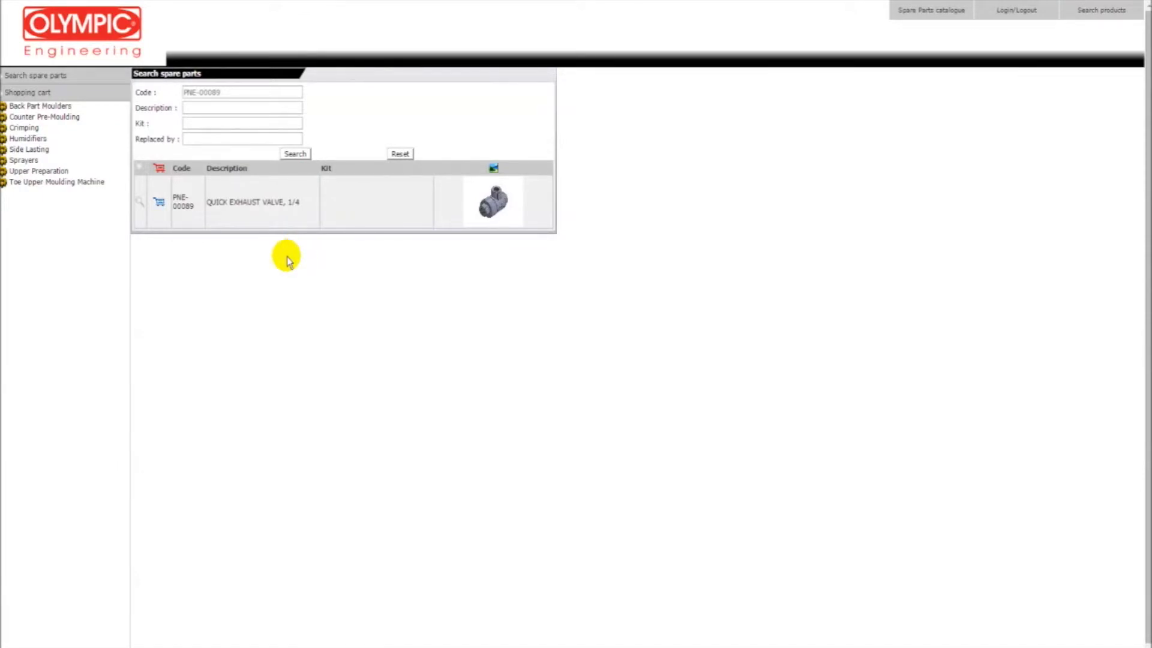
left_click(160, 205)
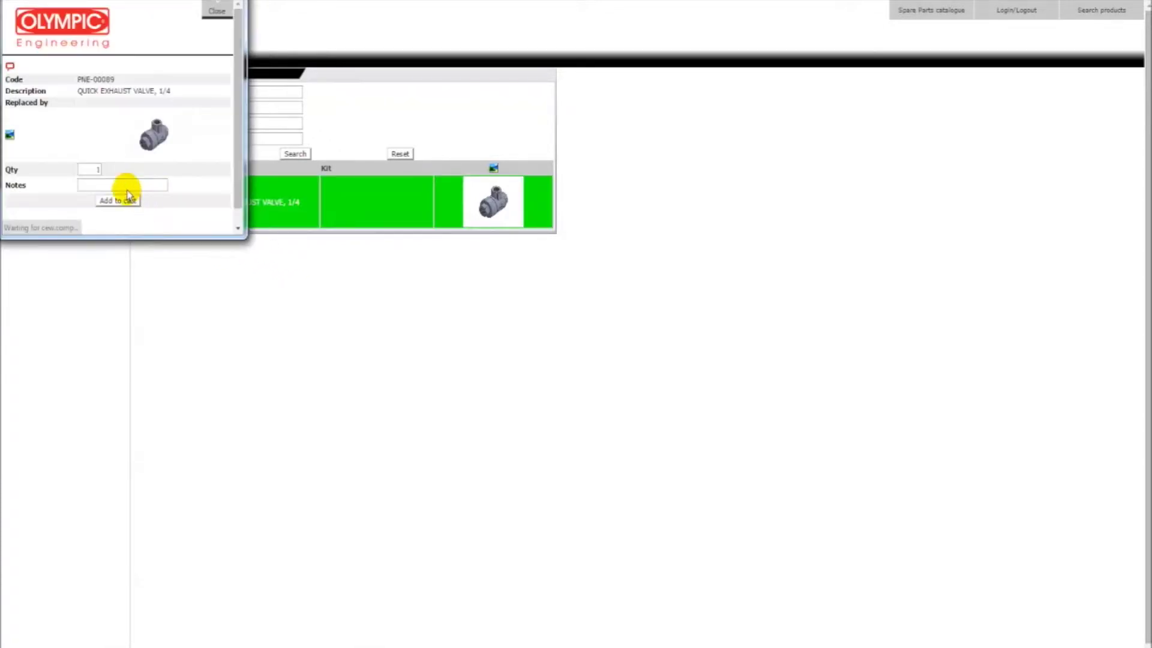
Step: Add 7 quick exhaust valves to the cart and list the assemblies using PNE-00089
double_click(94, 170)
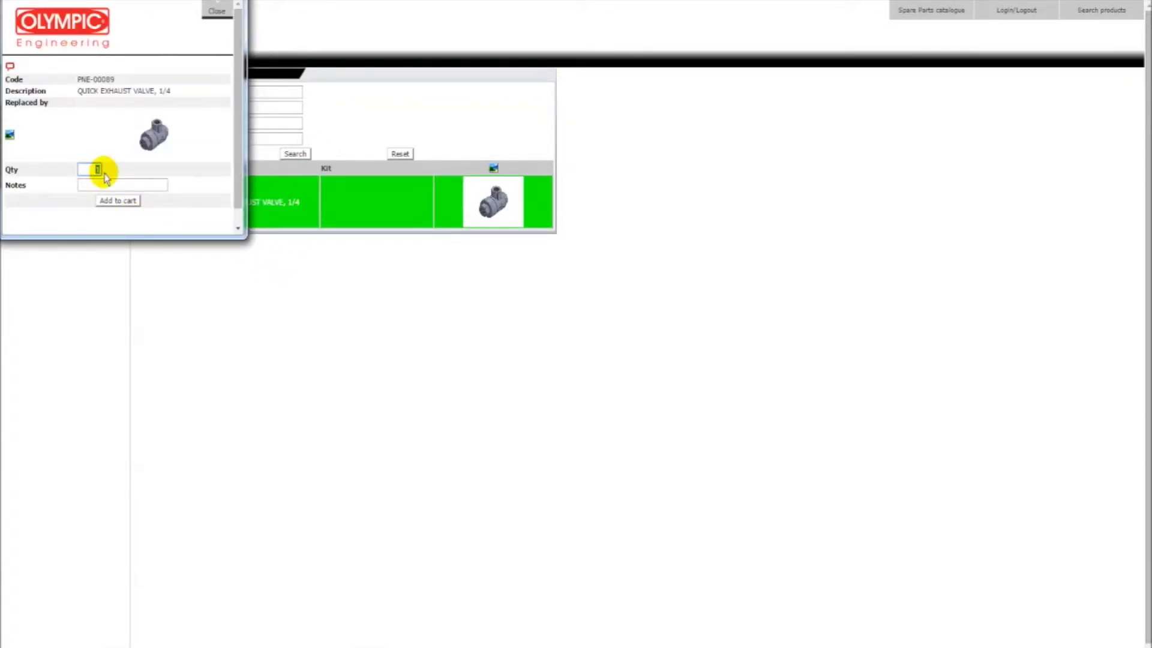
type("7")
left_click(107, 200)
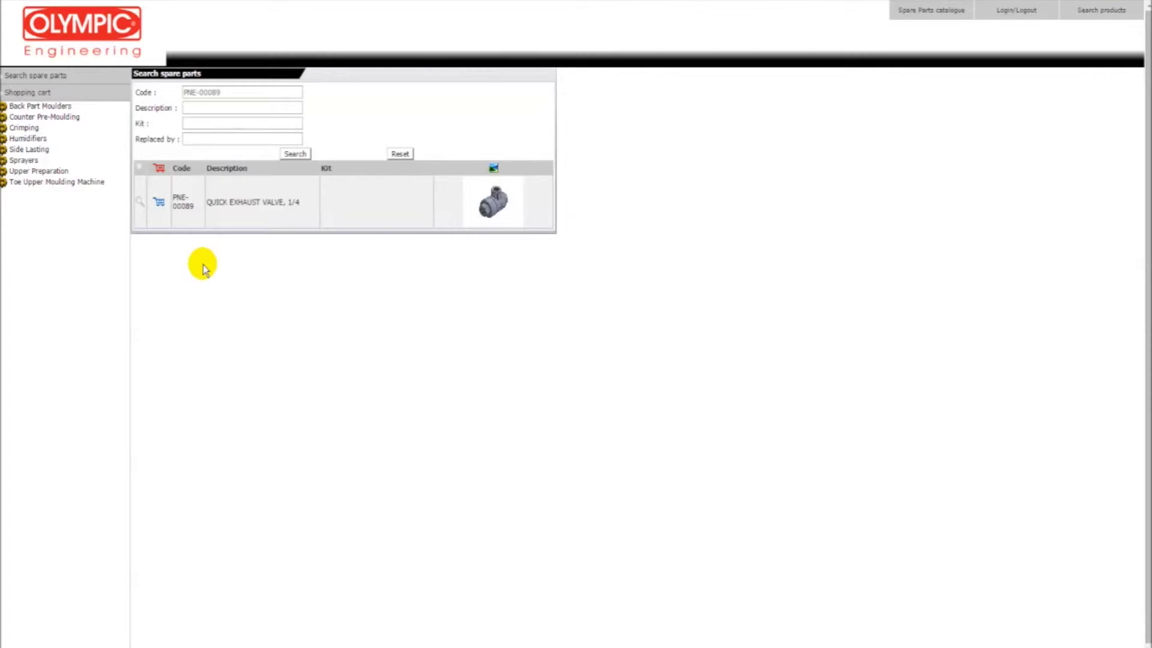
left_click(140, 204)
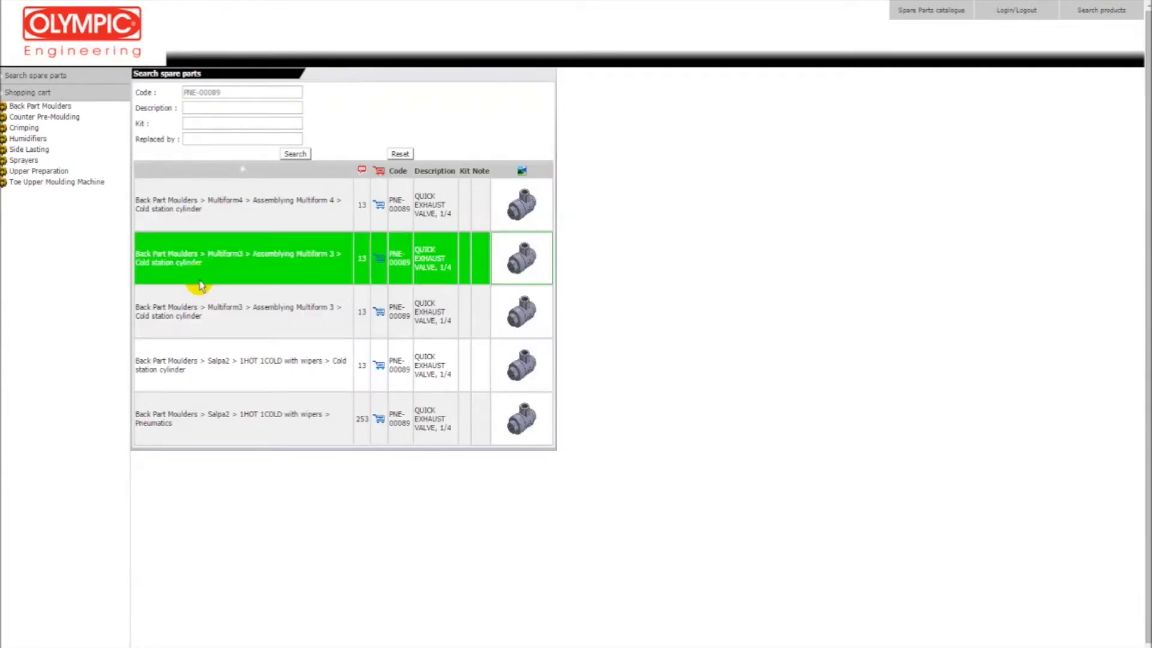
Step: Leave the search for the parts catalogue and open the Back Part Moulders category
left_click(200, 281)
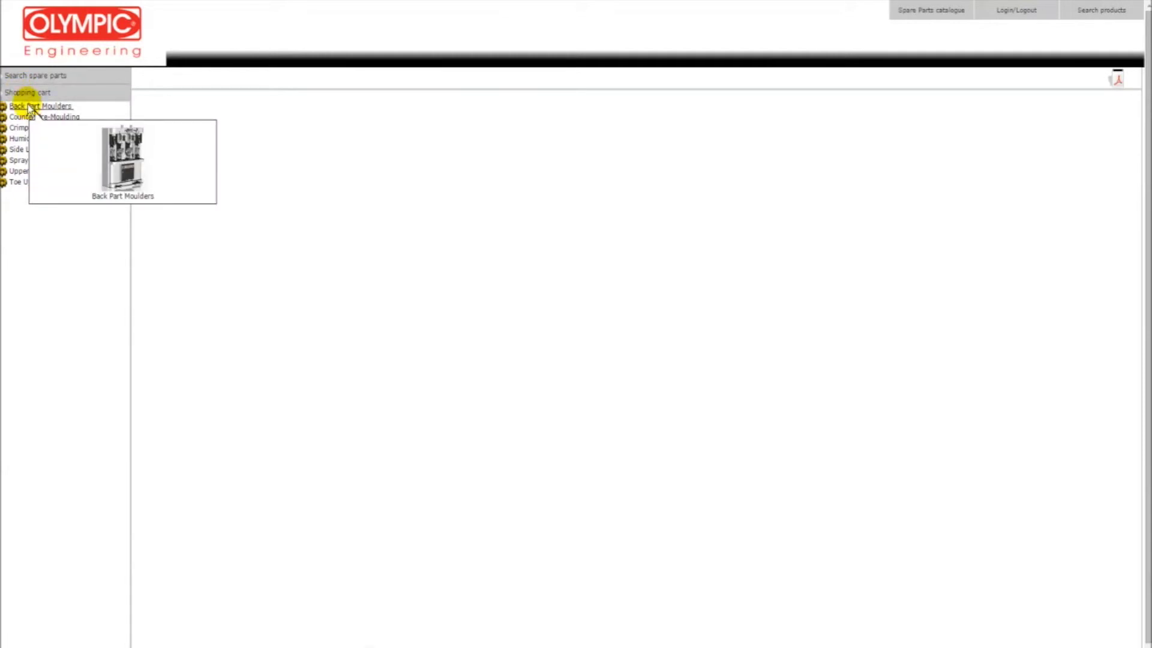
left_click(29, 107)
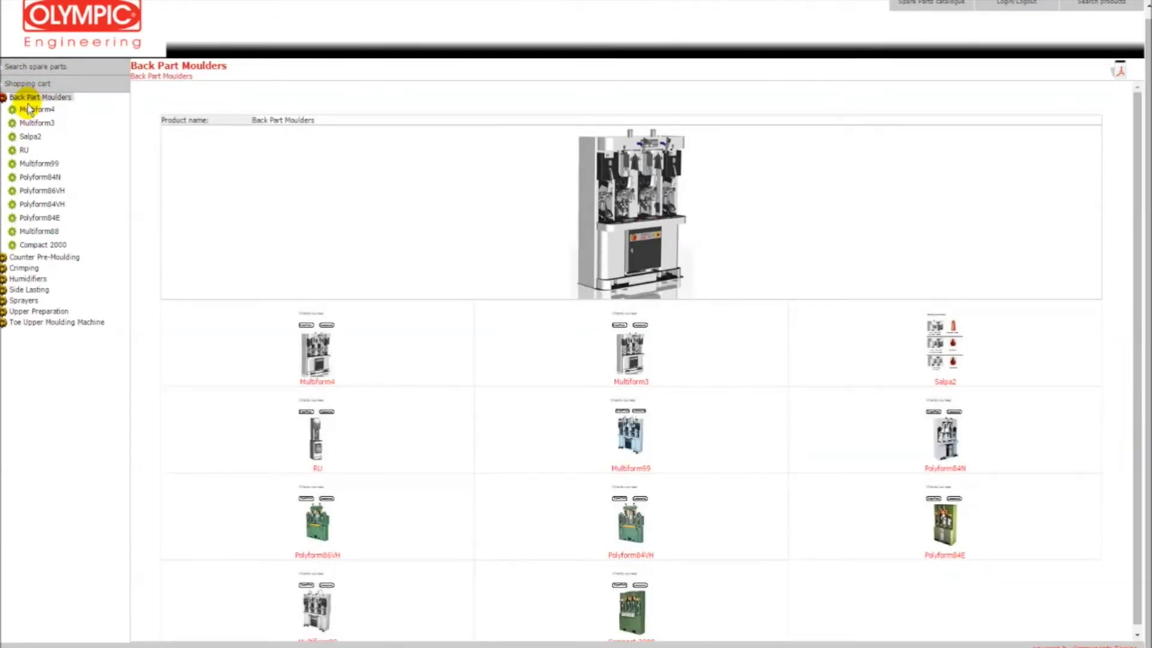
Step: Open the Multiform4 machine page from the Back Part Moulders list
mouse_move(31, 109)
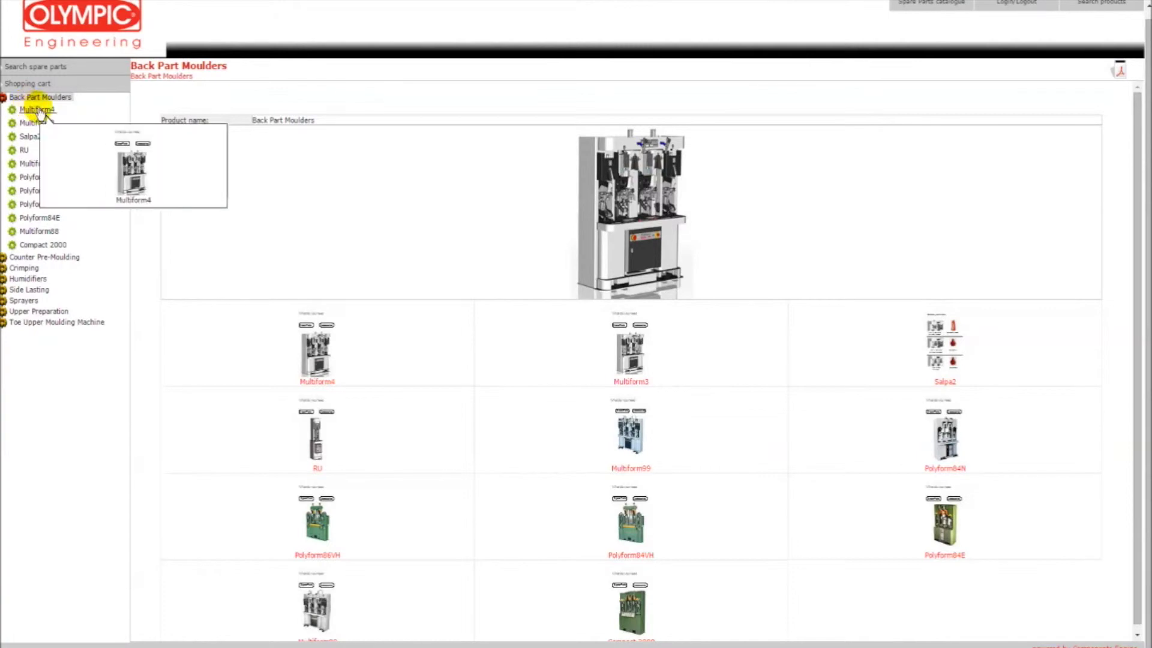
left_click(38, 110)
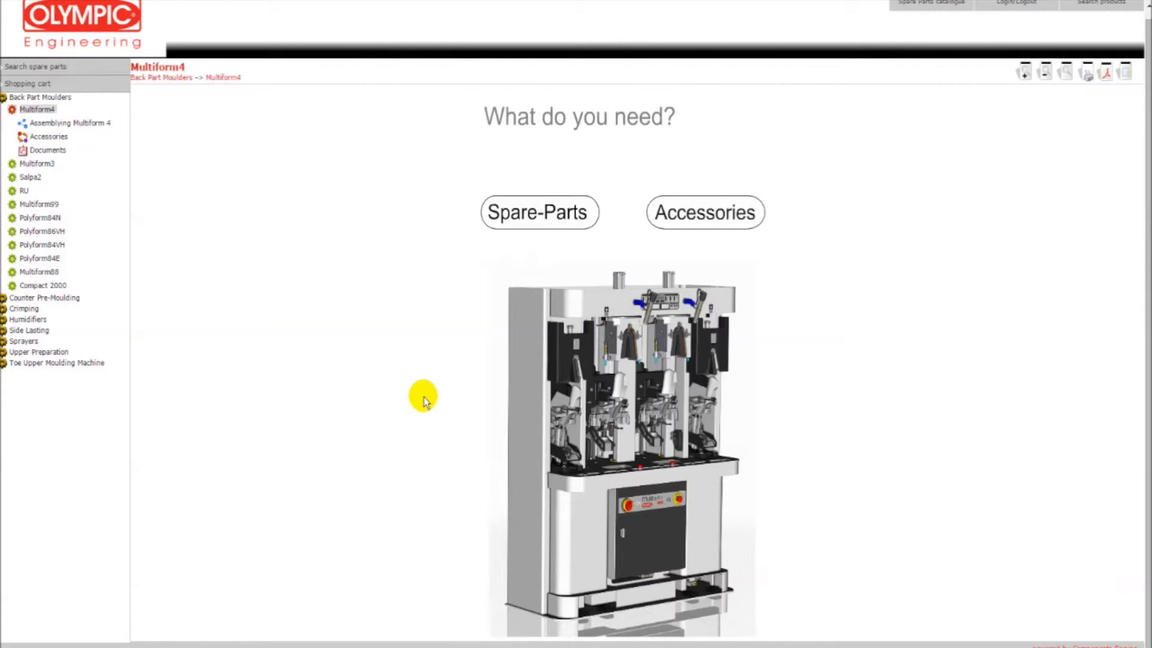
Step: Open the Multiform 4 spare parts, then the Hot station pincers exploded drawing, and zoom in
left_click(534, 202)
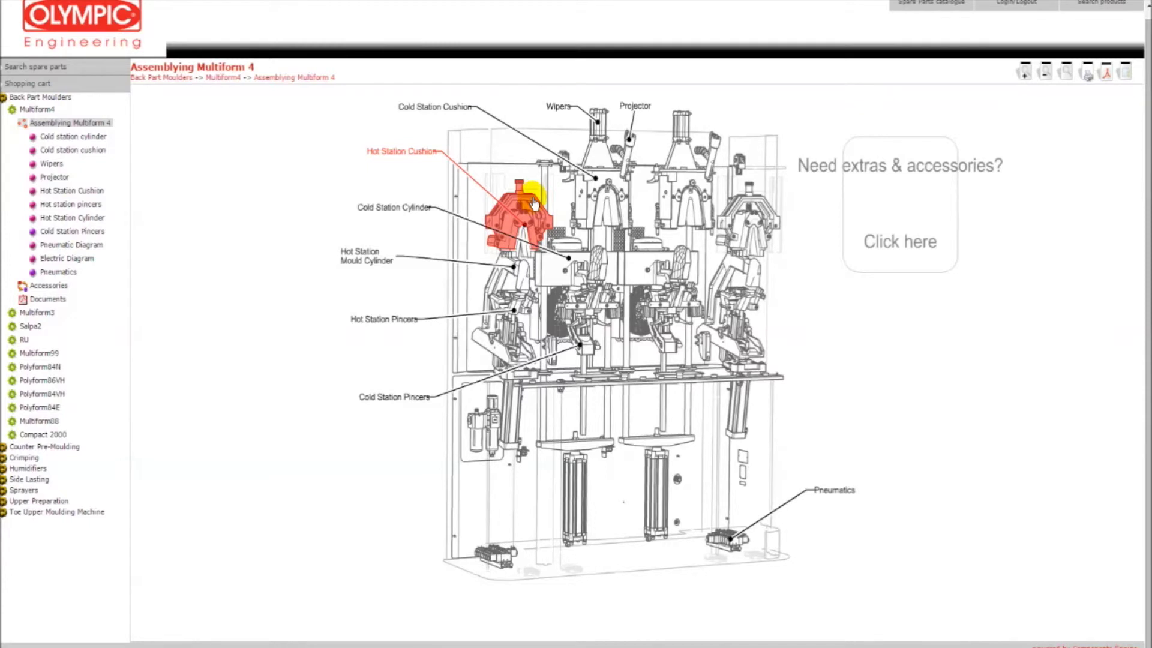
left_click(408, 319)
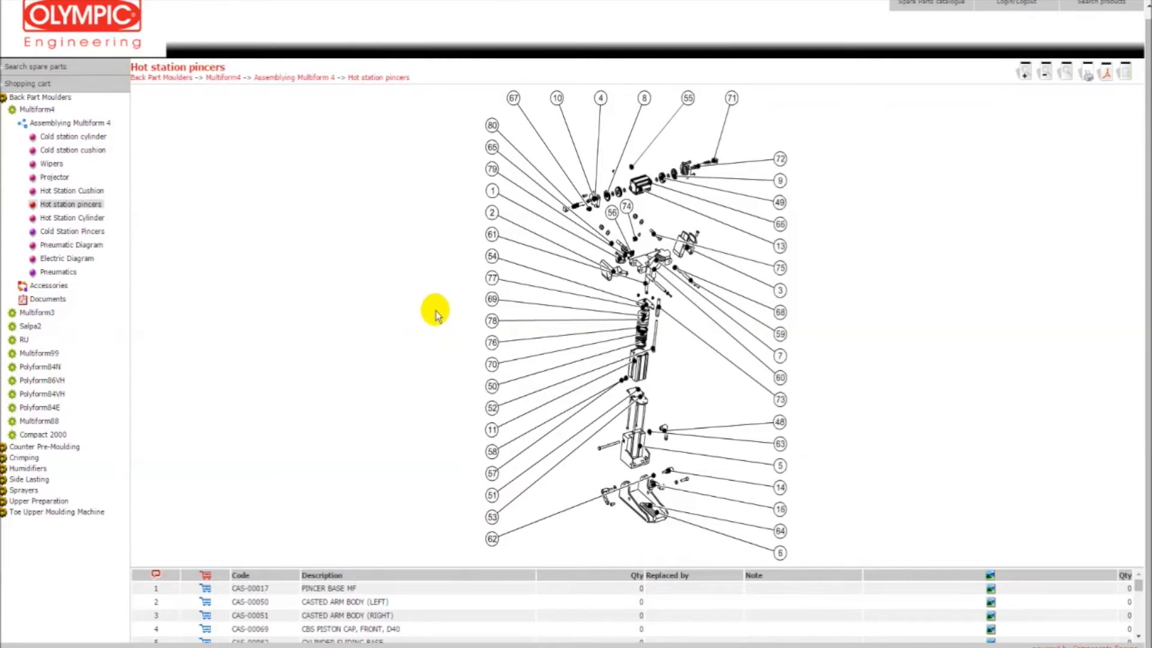
left_click(1026, 82)
Step: Zoom the pincer drawing back out and add part 48, lever GEN-00070, to the cart
left_click(1045, 83)
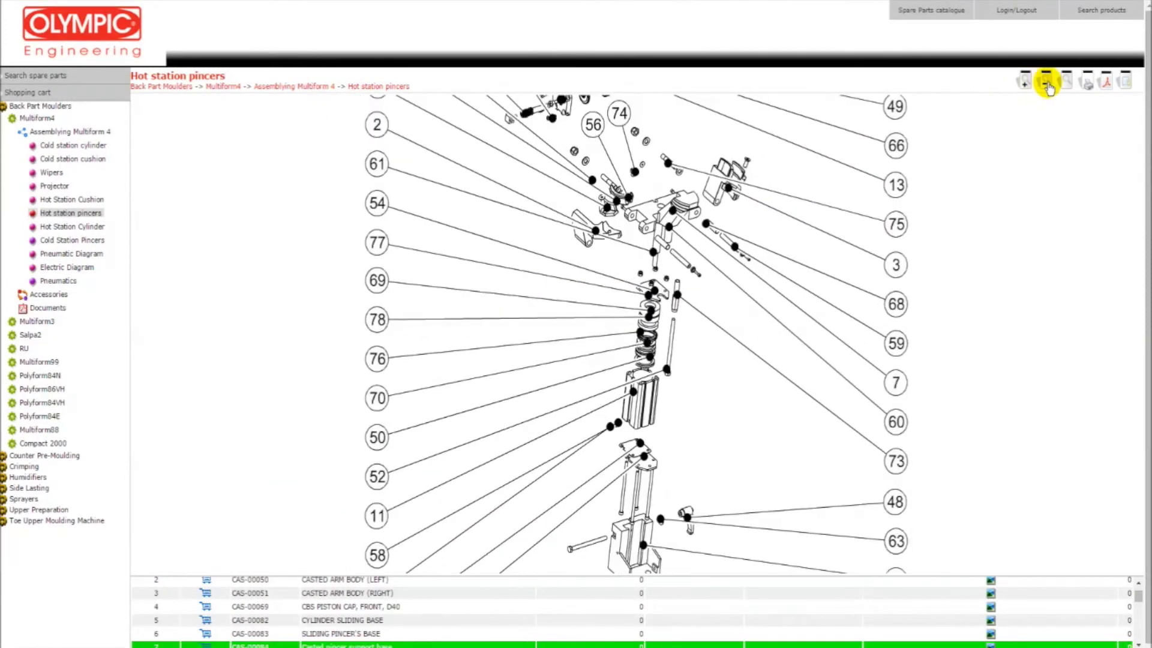
left_click(654, 295)
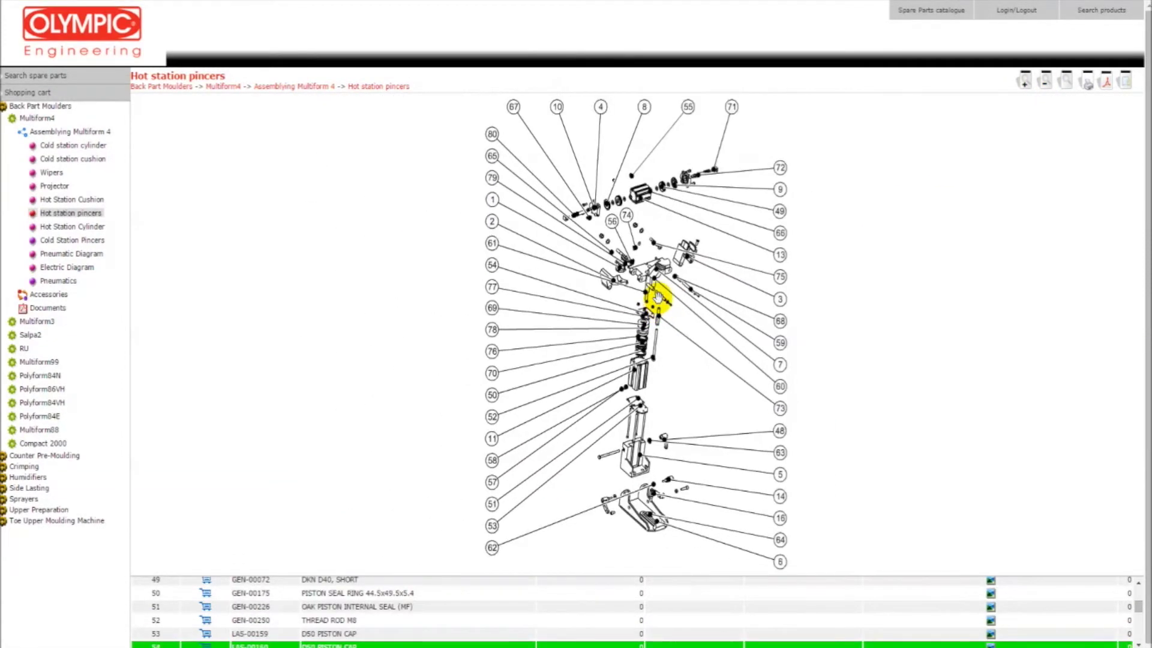
scroll(657, 300, "up", 3)
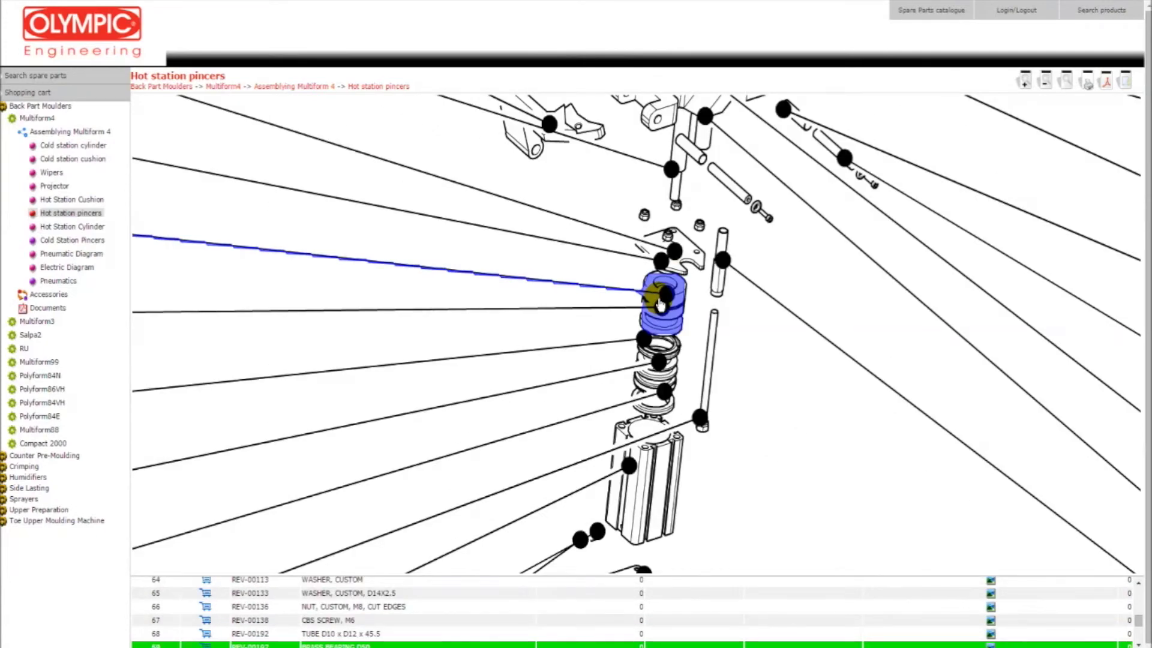
scroll(660, 303, "down", 3)
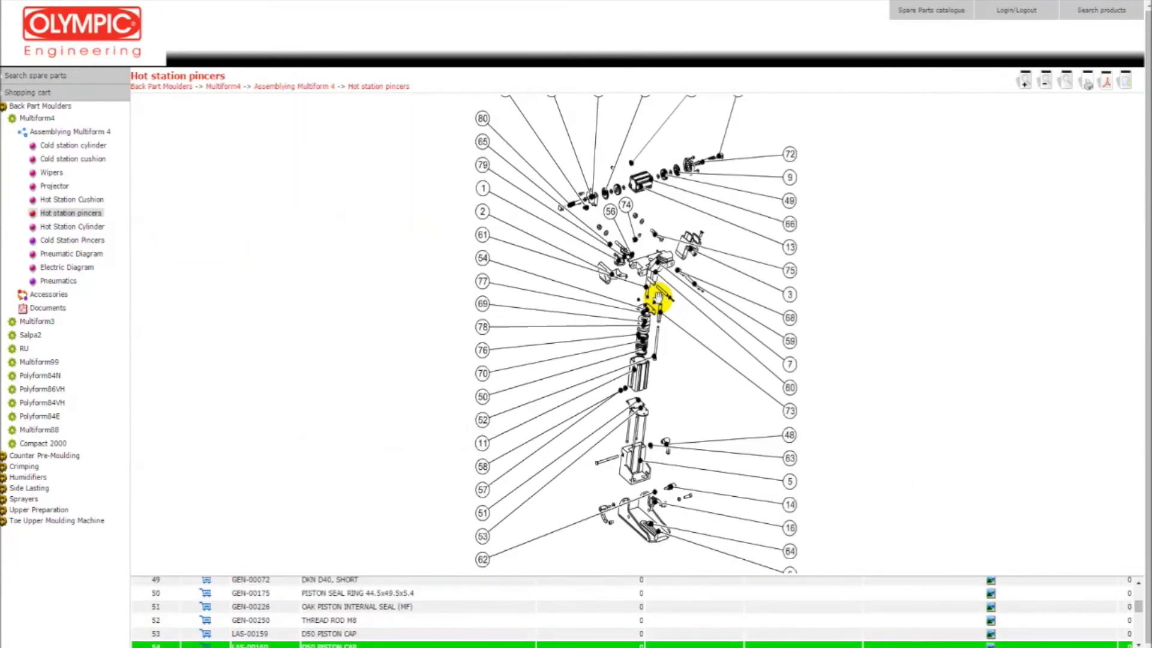
mouse_move(667, 446)
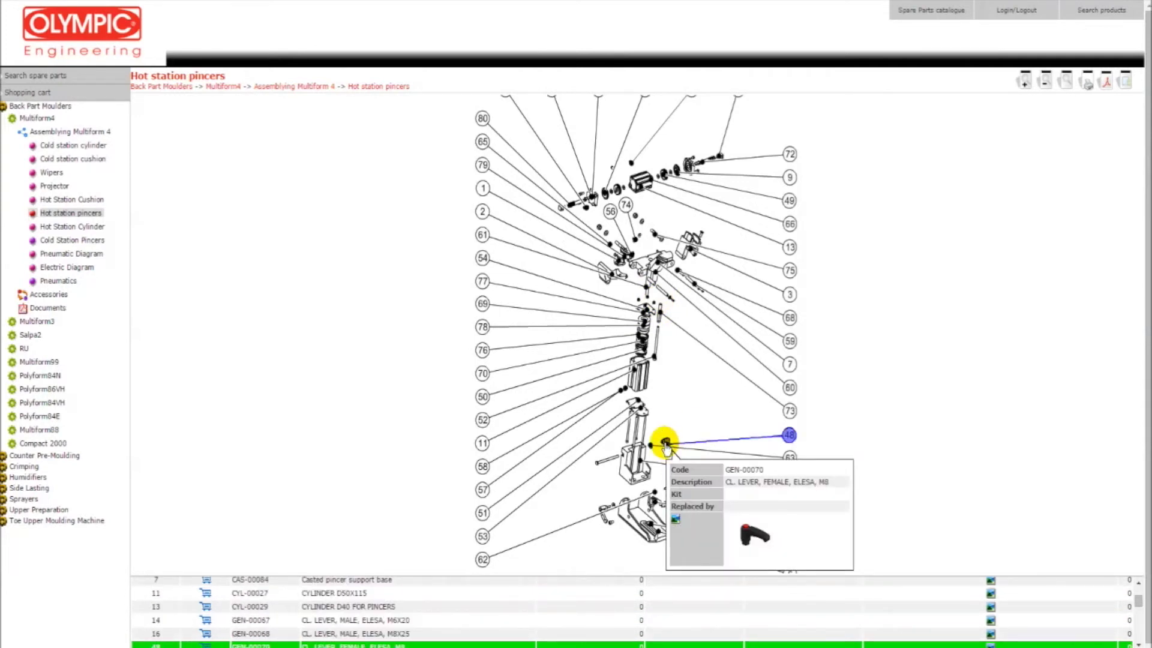
left_click(667, 447)
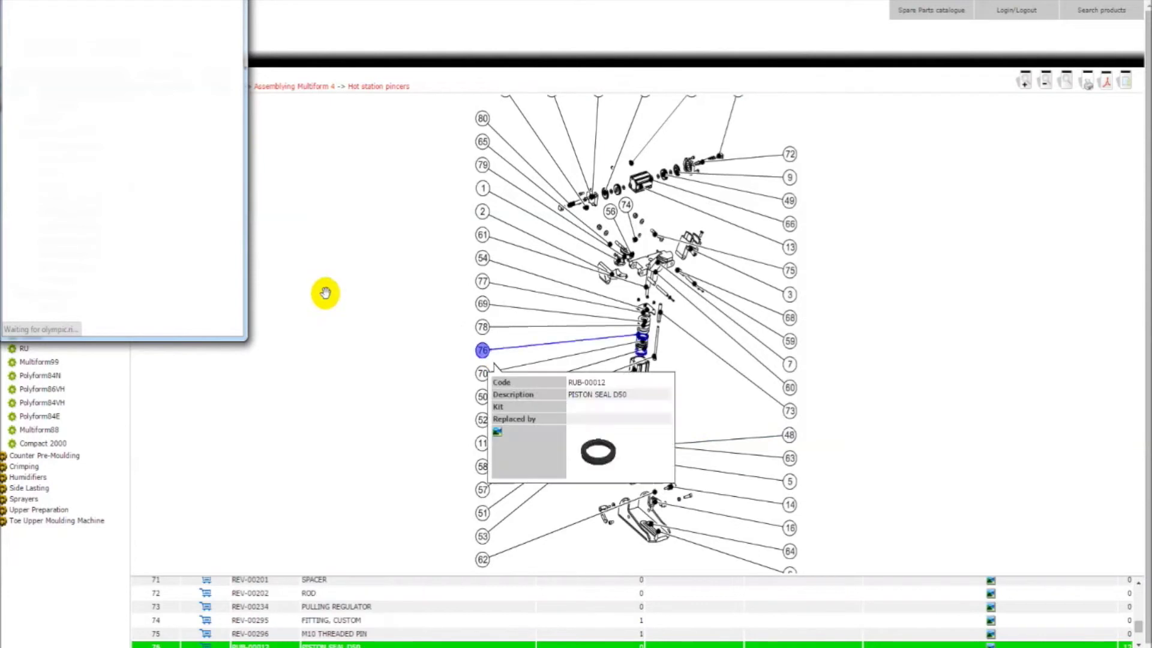
left_click(108, 200)
left_click(108, 200)
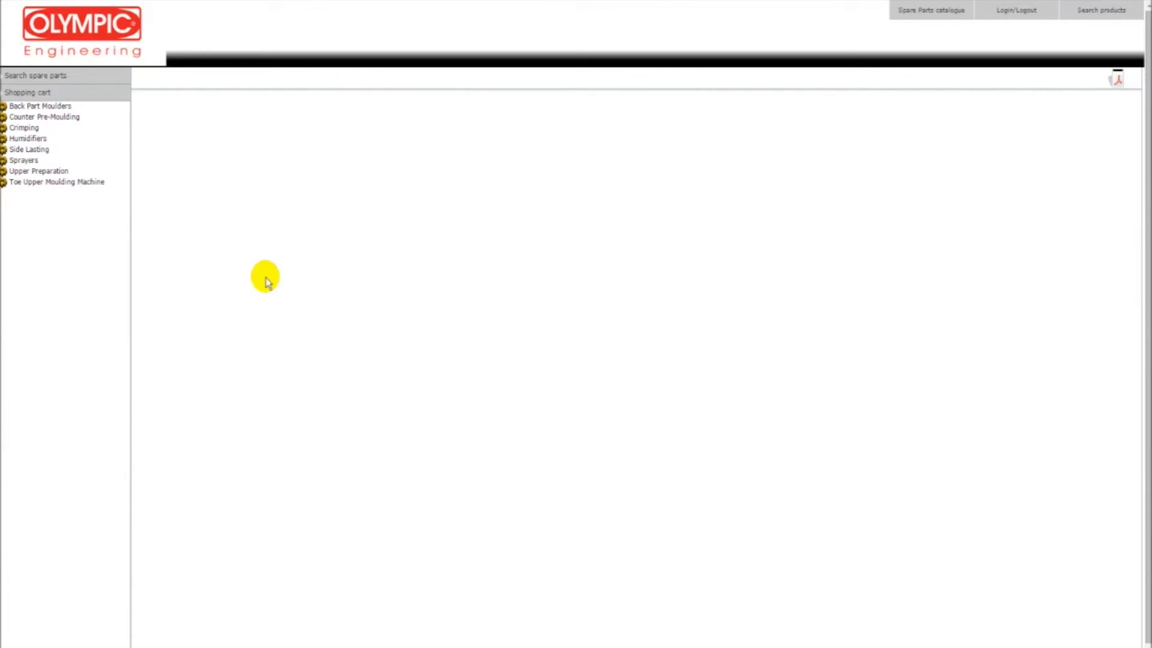
Step: In the shopping cart, change the GEN-00070 lever's quantity to 3 and update
left_click(77, 96)
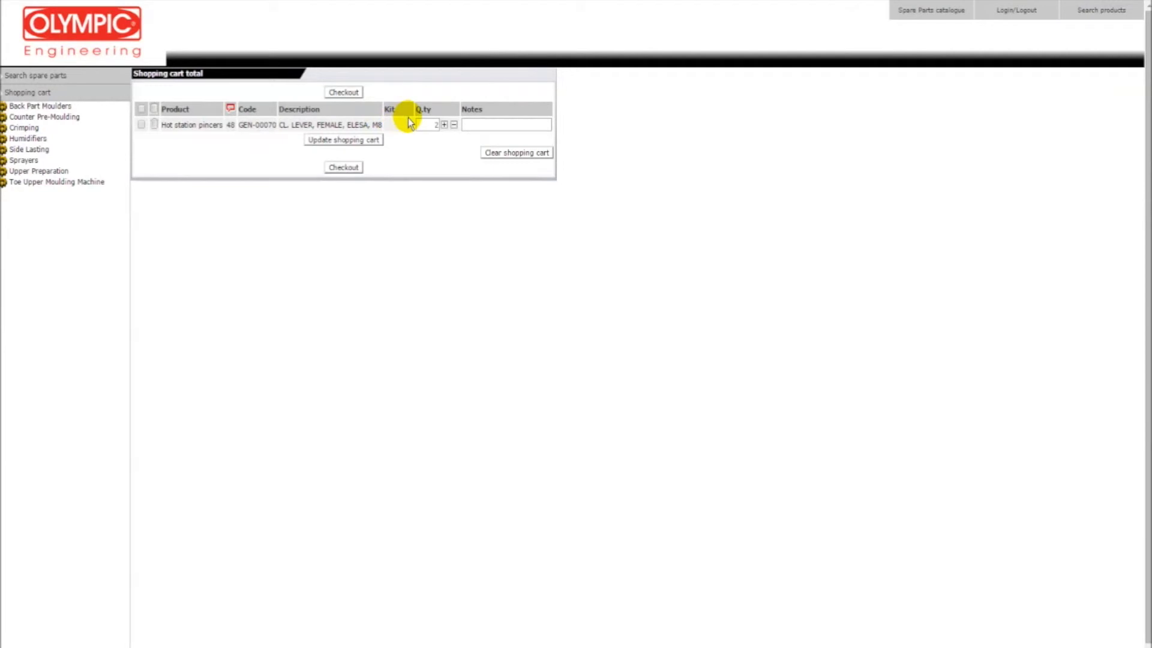
left_click(432, 125)
type("3")
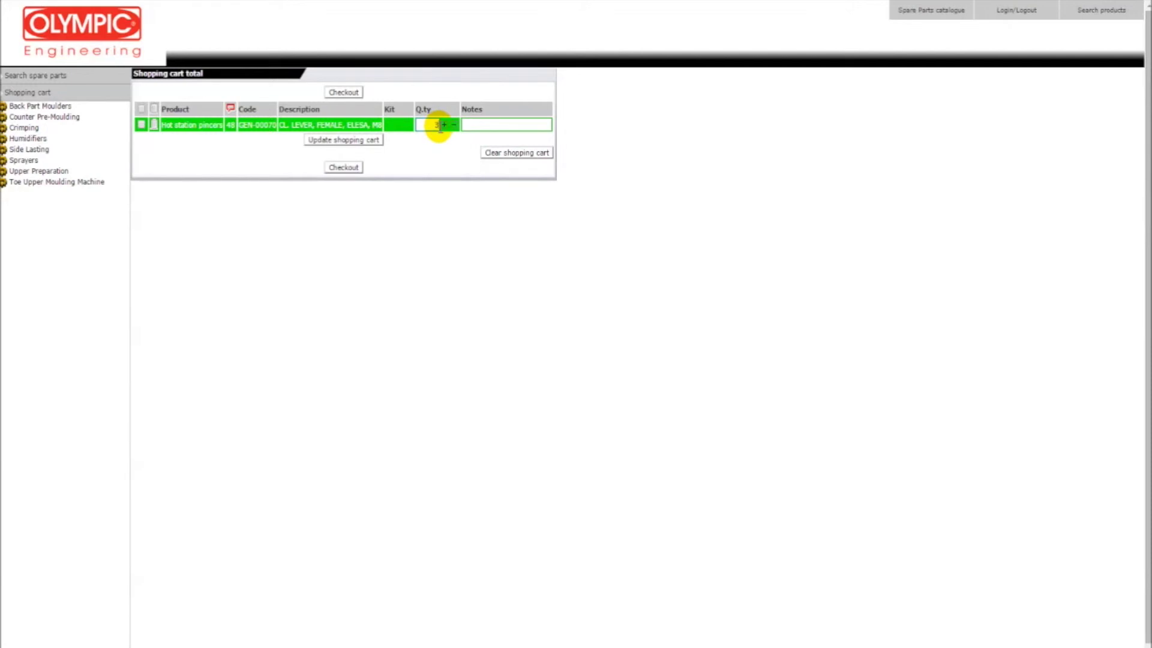
left_click(340, 144)
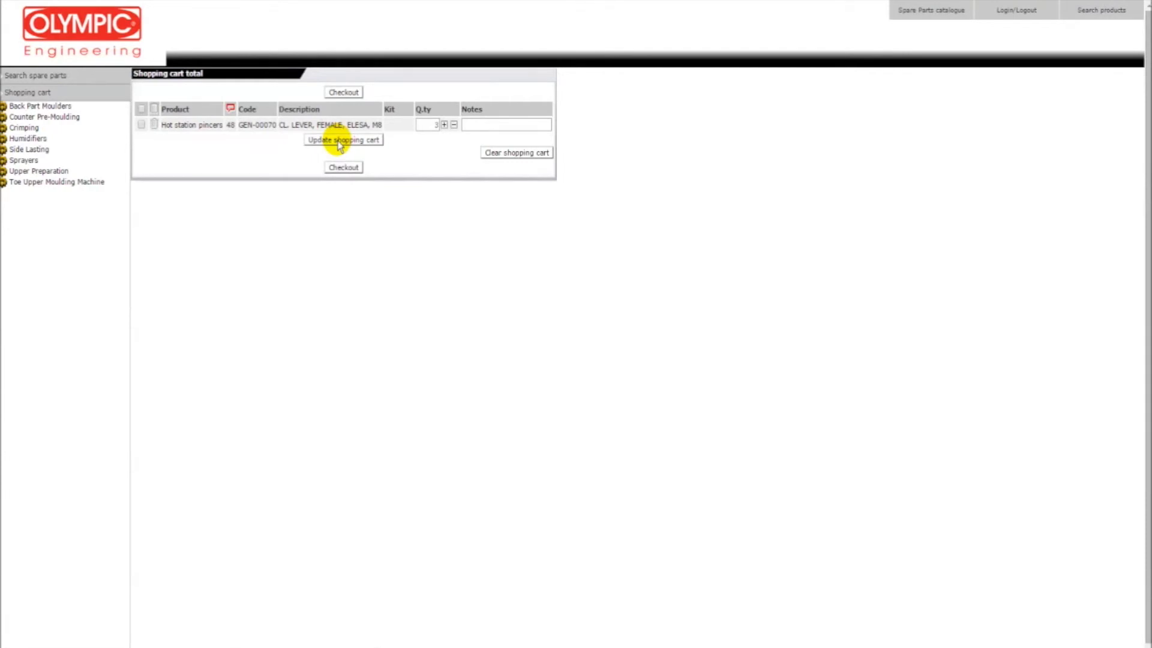
Step: Check out, accept the terms of sale, and continue to the order confirmation
left_click(344, 168)
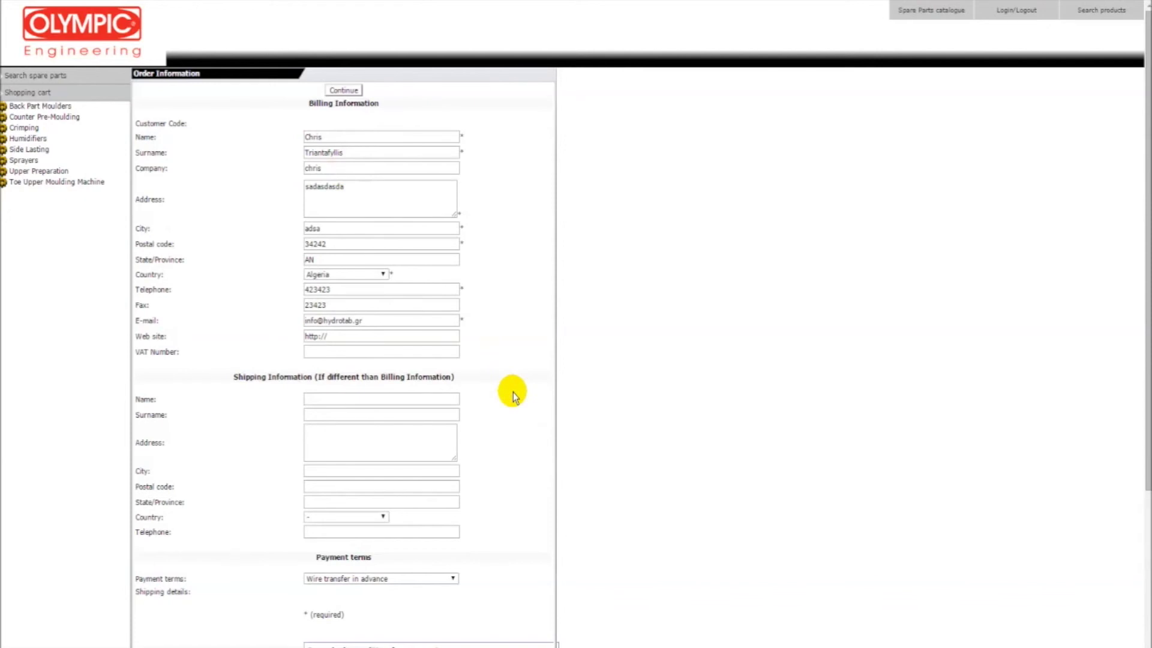
scroll(513, 393, "down", 3)
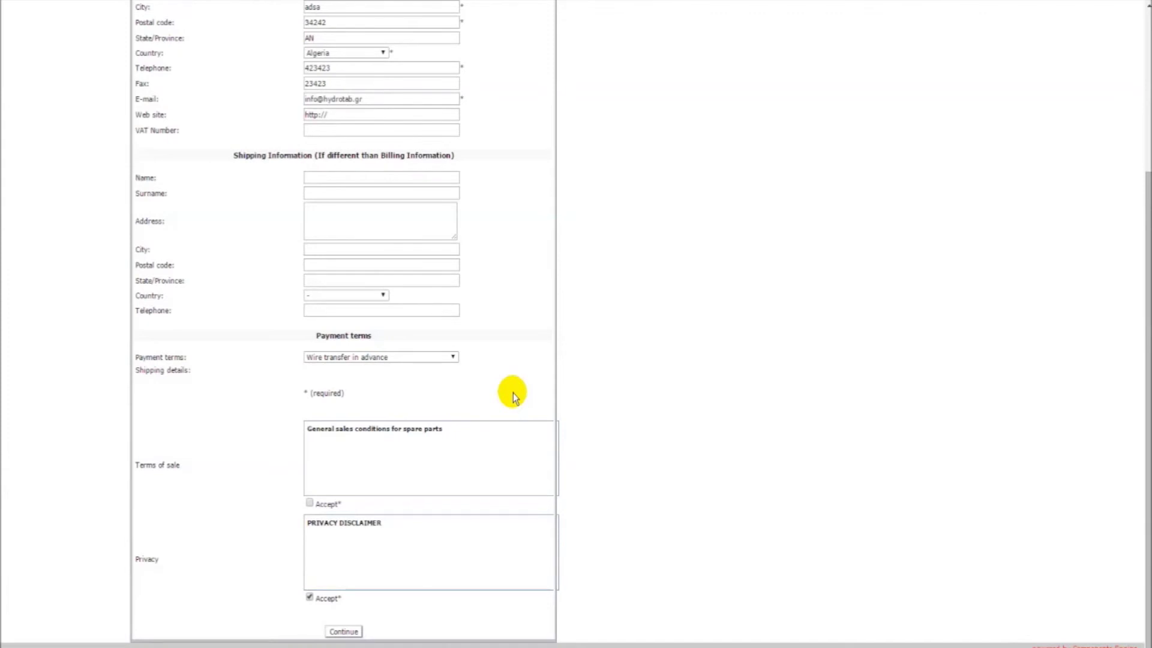
key("space")
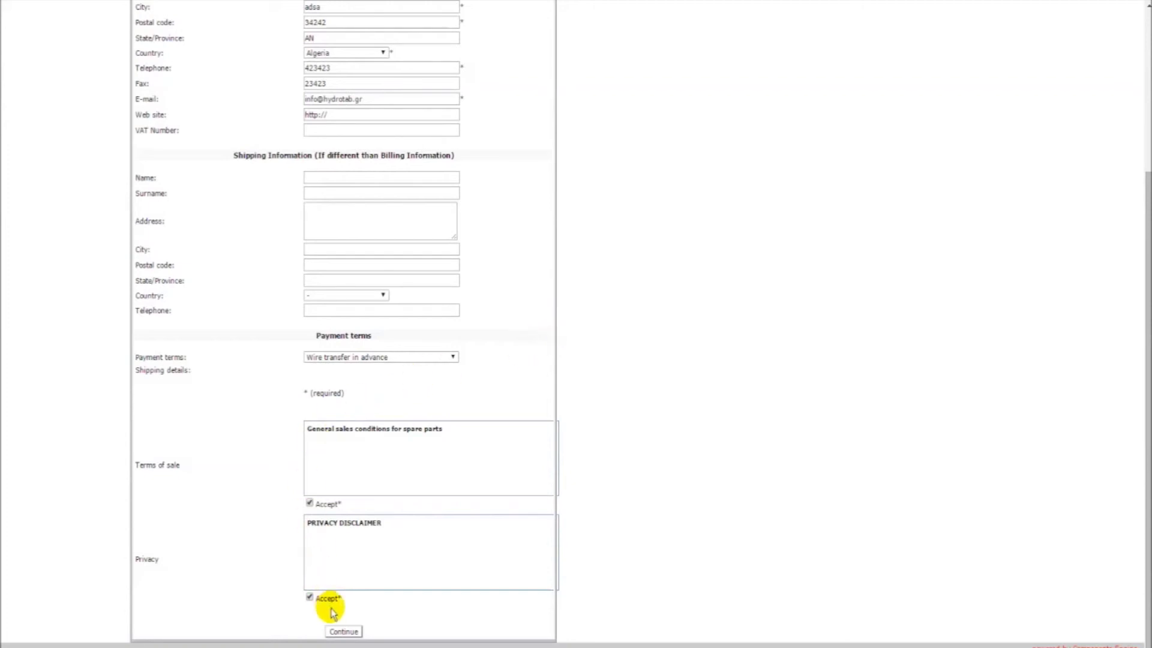
left_click(350, 630)
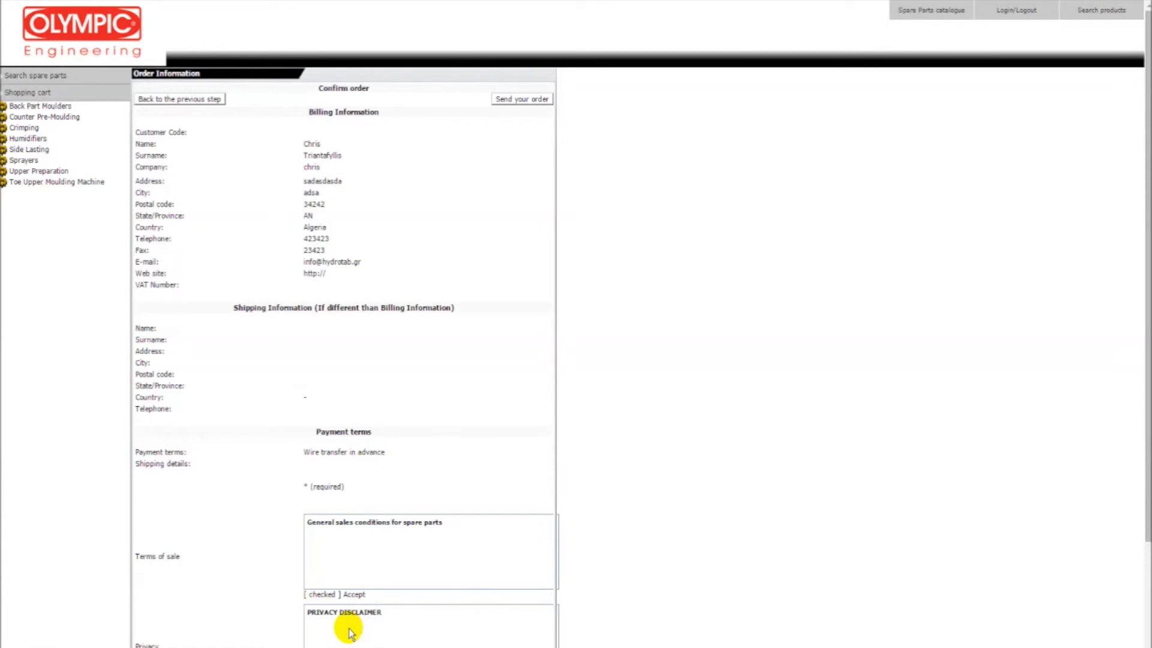
Step: Send the order from the Confirm order page
left_click(503, 98)
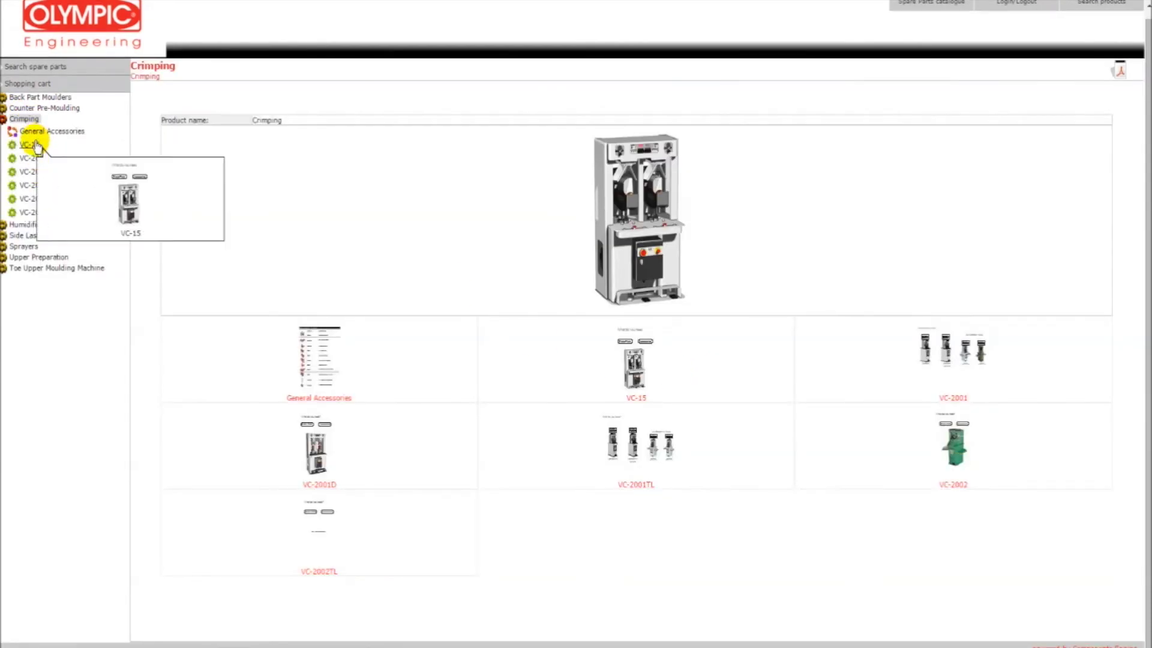
Step: Download the VC-15 Operators Manual PDF from the VC-15 Documents page under Crimping
left_click(36, 145)
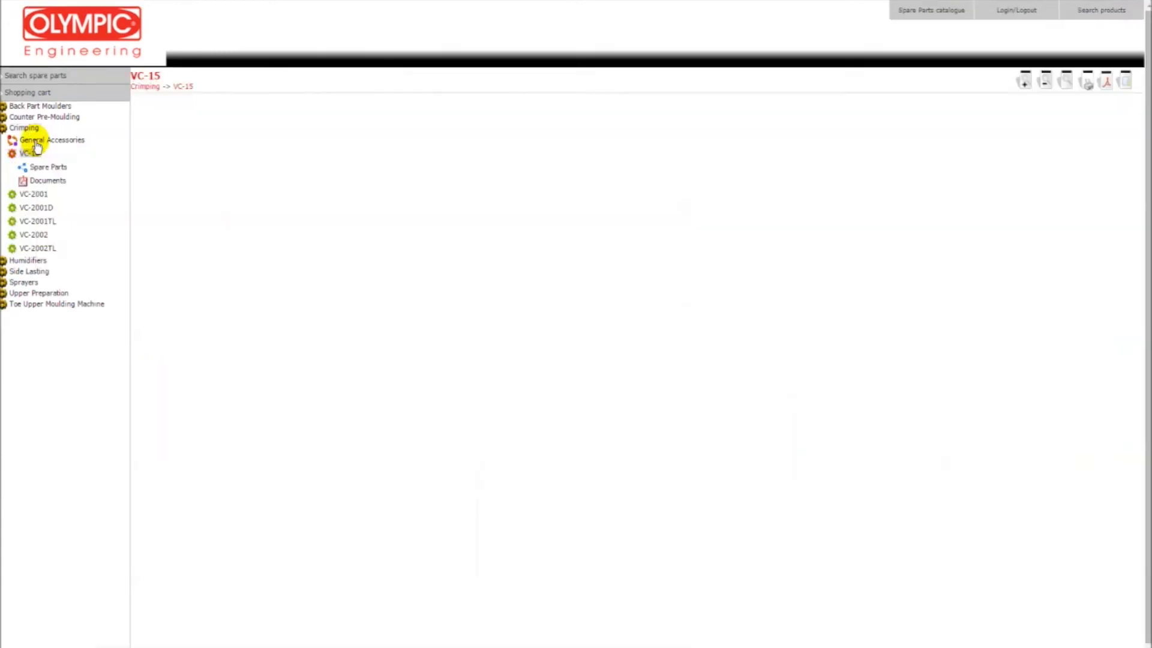
left_click(49, 172)
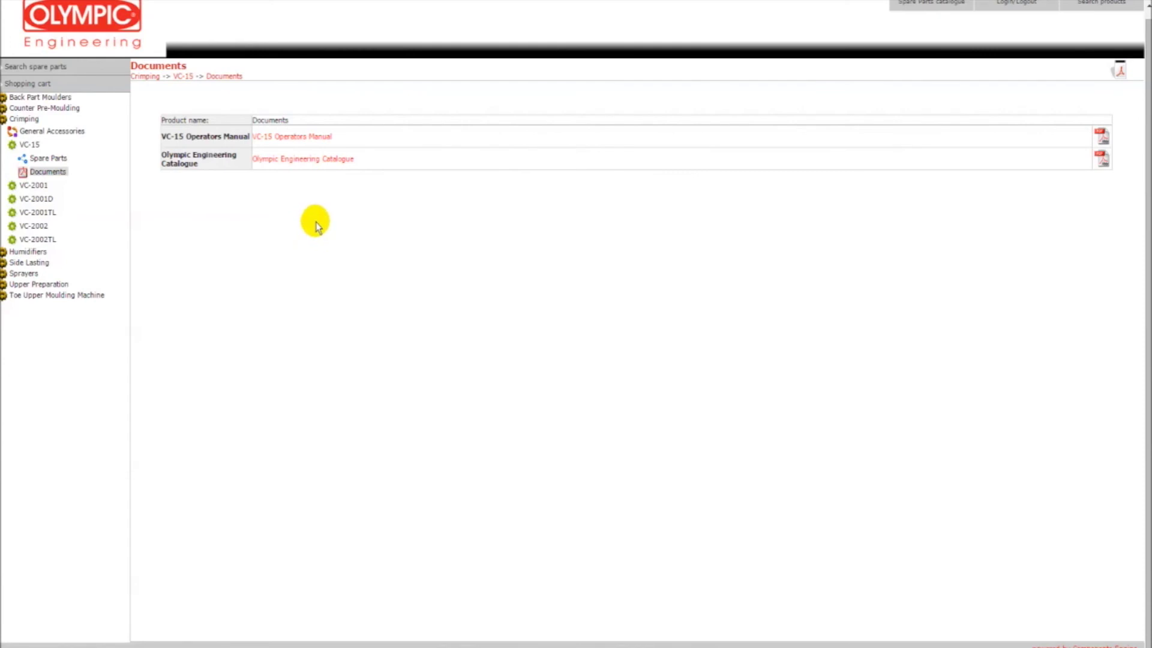
left_click(325, 138)
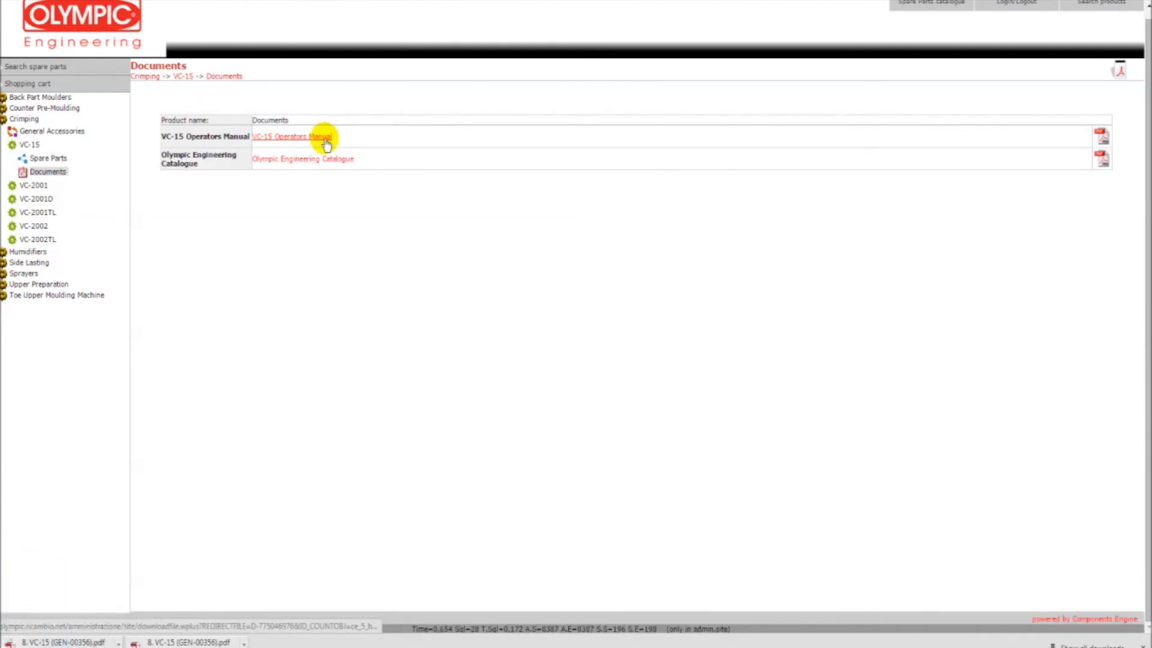